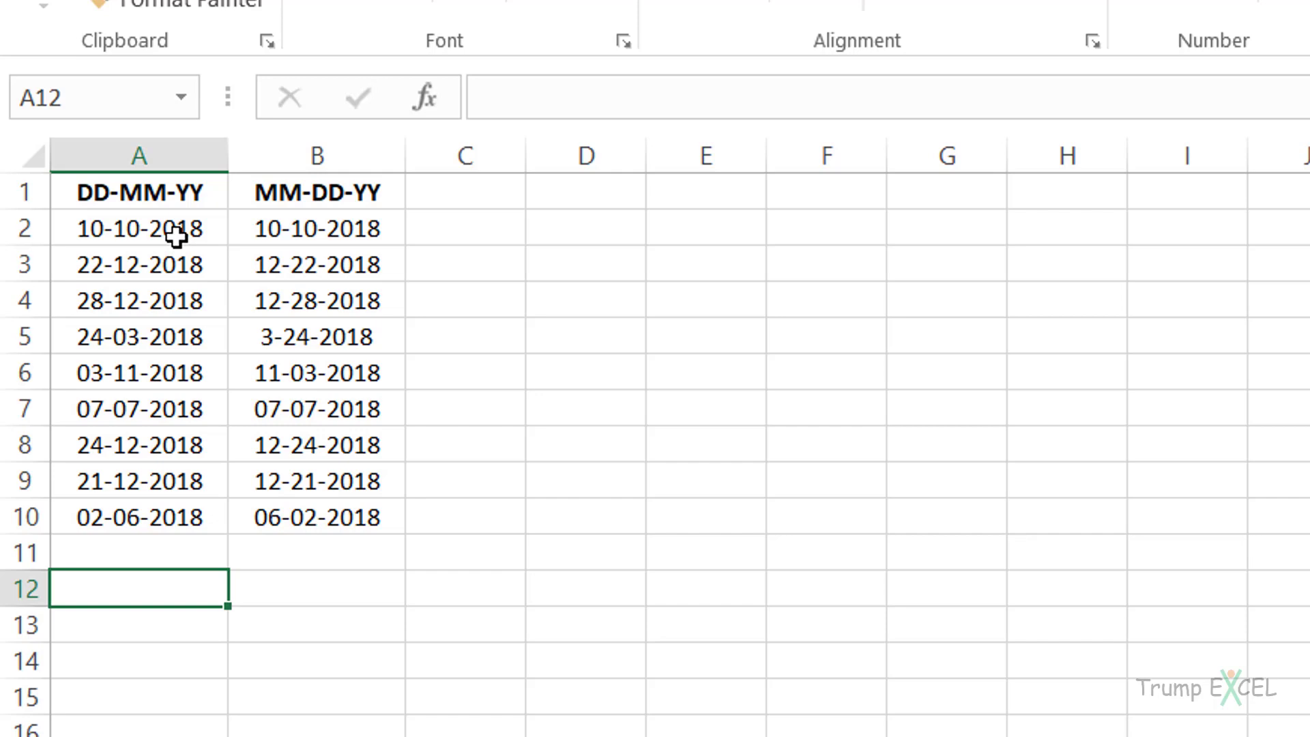
- Examine the date values in the DD-MM-YY and MM-DD-YY columns, rows 2 to 10, to compare their formats
{"action": "left_click_drag", "start_coordinate": [176, 235], "coordinate": [147, 517]}
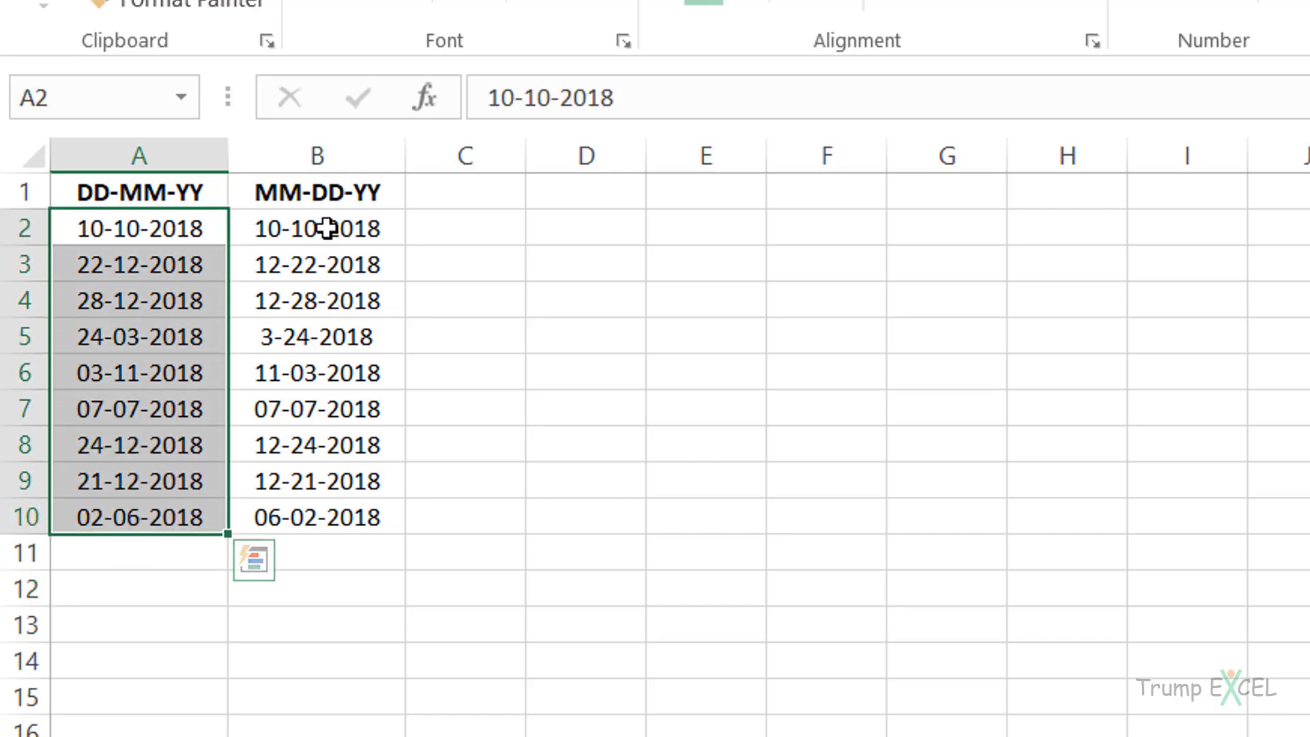
{"action": "left_click_drag", "start_coordinate": [351, 230], "coordinate": [331, 509]}
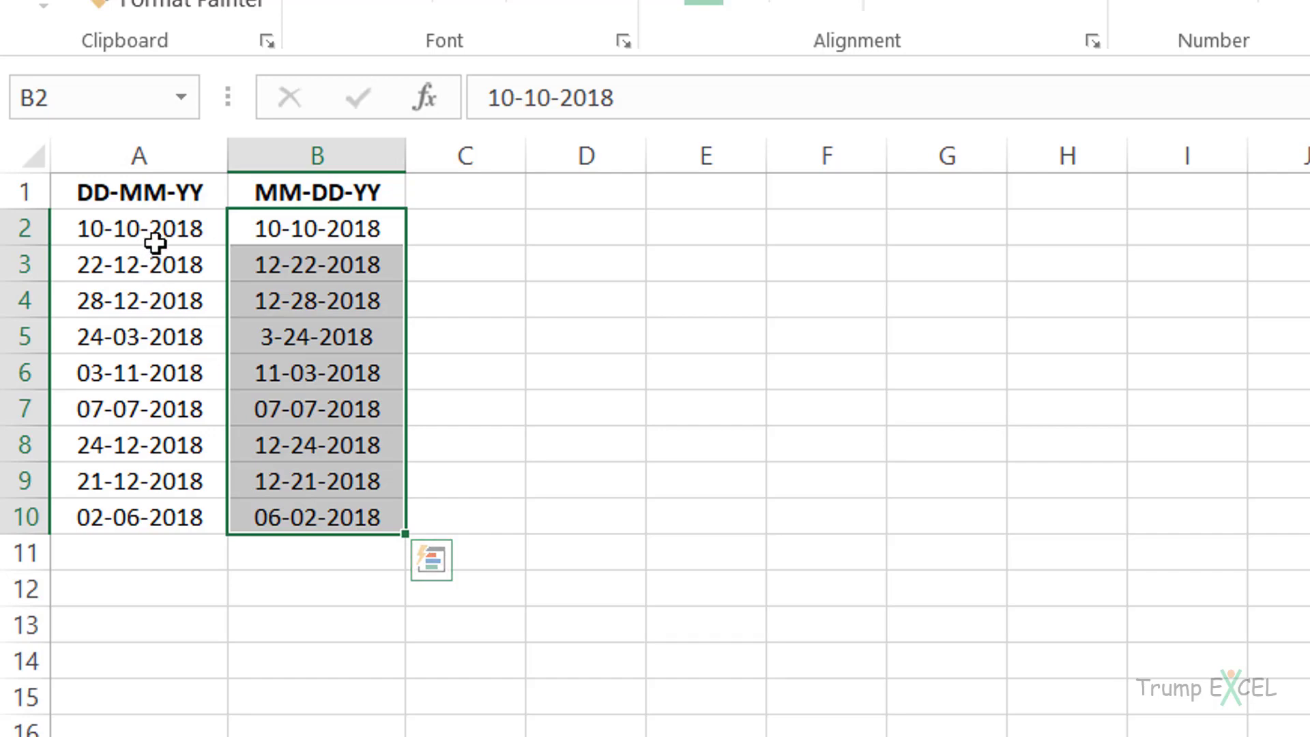
{"action": "left_click_drag", "start_coordinate": [144, 230], "coordinate": [132, 501]}
{"action": "left_click", "coordinate": [335, 236]}
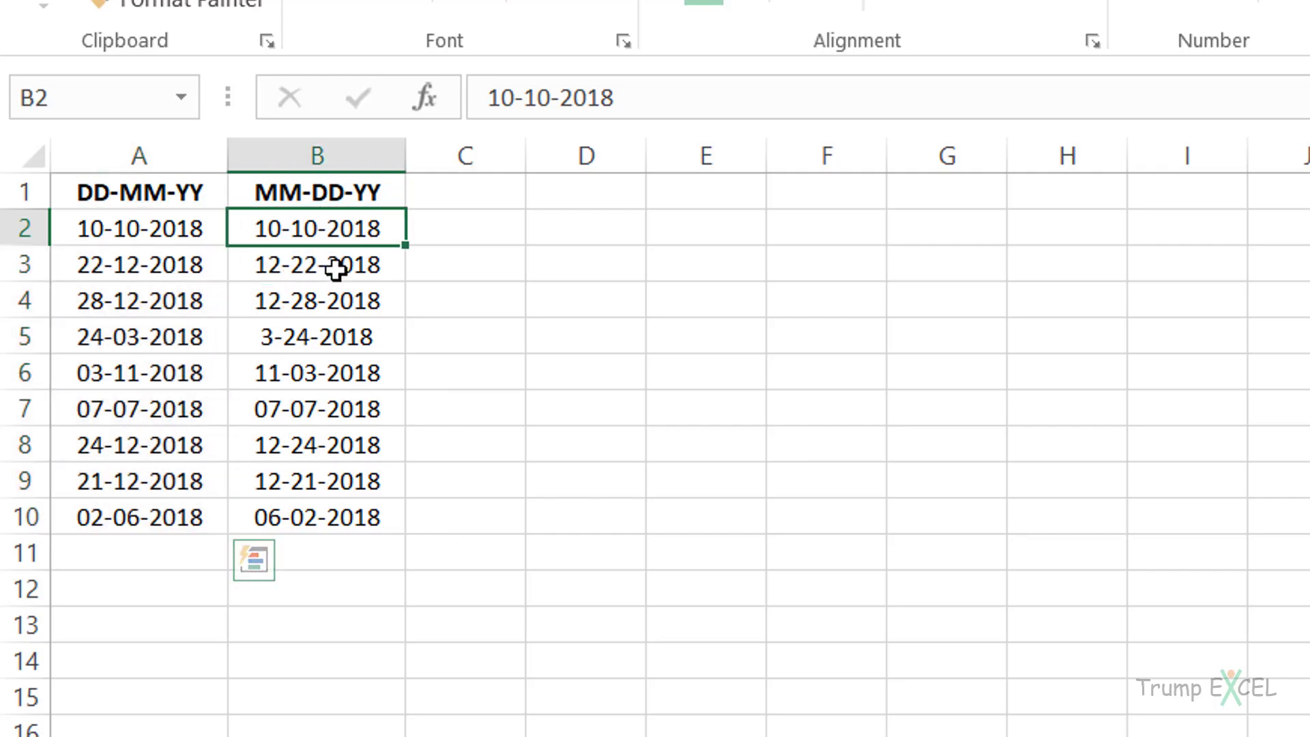
{"action": "left_click_drag", "start_coordinate": [336, 269], "coordinate": [322, 511]}
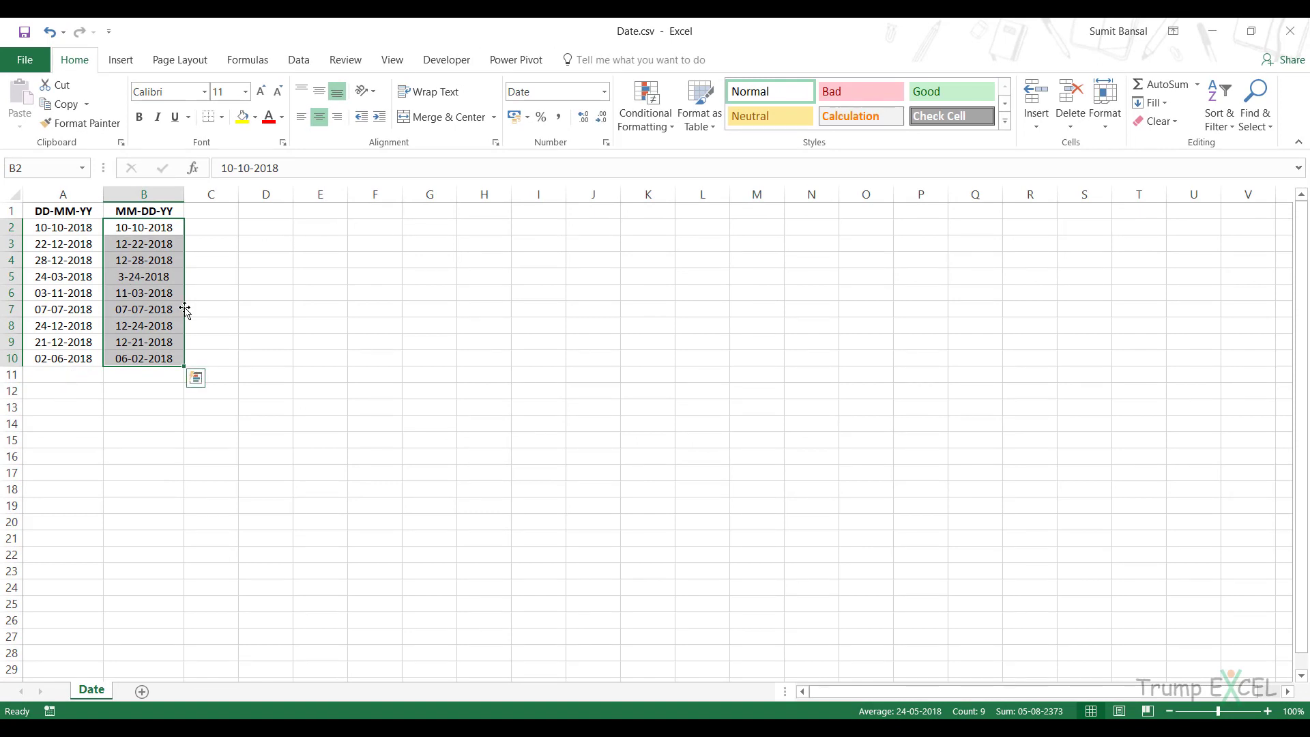
- Close the Date.csv workbook and save its changes
{"action": "left_click", "coordinate": [1289, 30]}
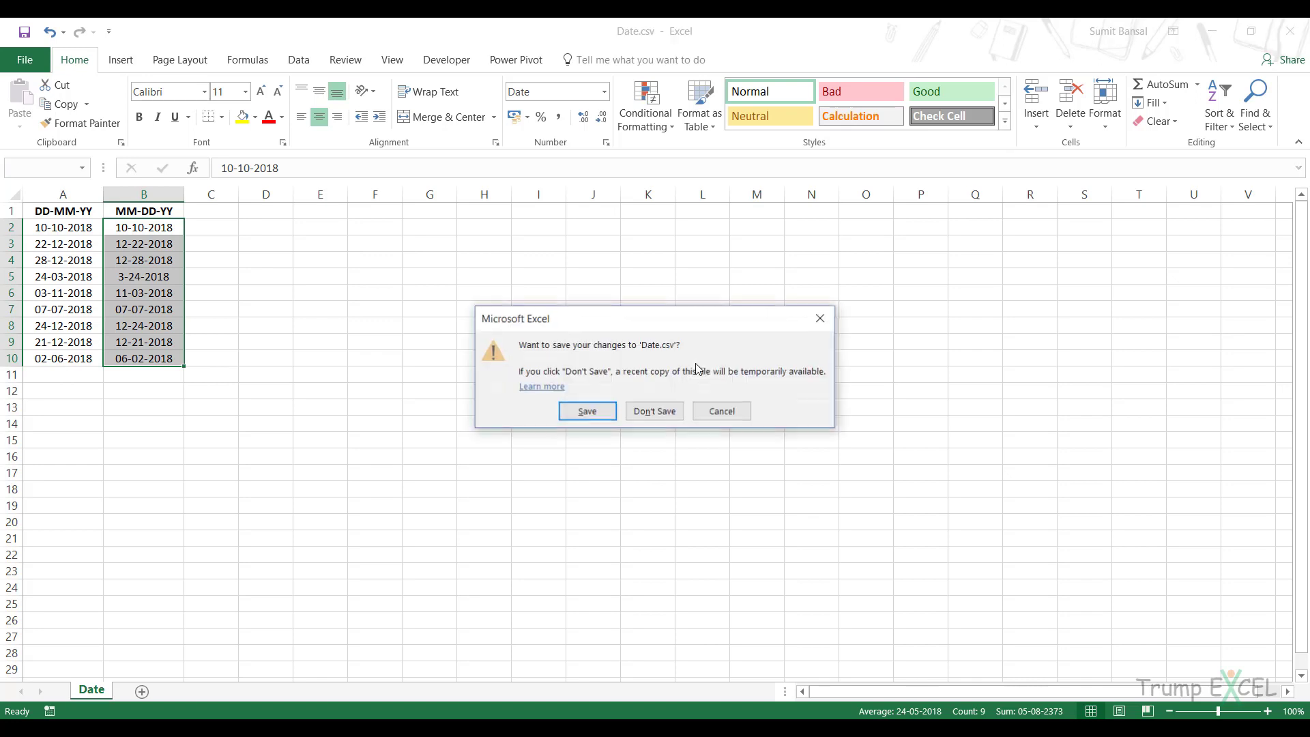
{"action": "left_click", "coordinate": [565, 413]}
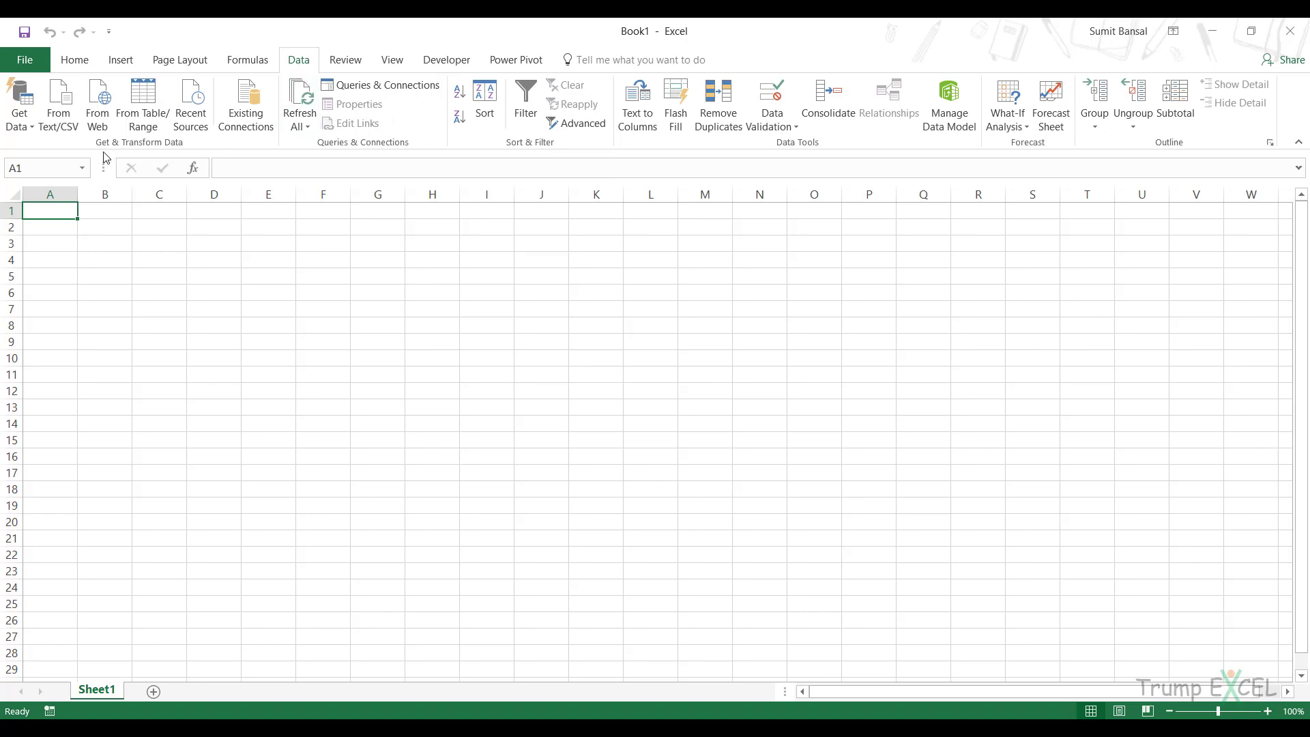
- Import Date.csv from the Desktop as a text/CSV data source and open it for editing in the Query Editor
{"action": "left_click", "coordinate": [20, 110]}
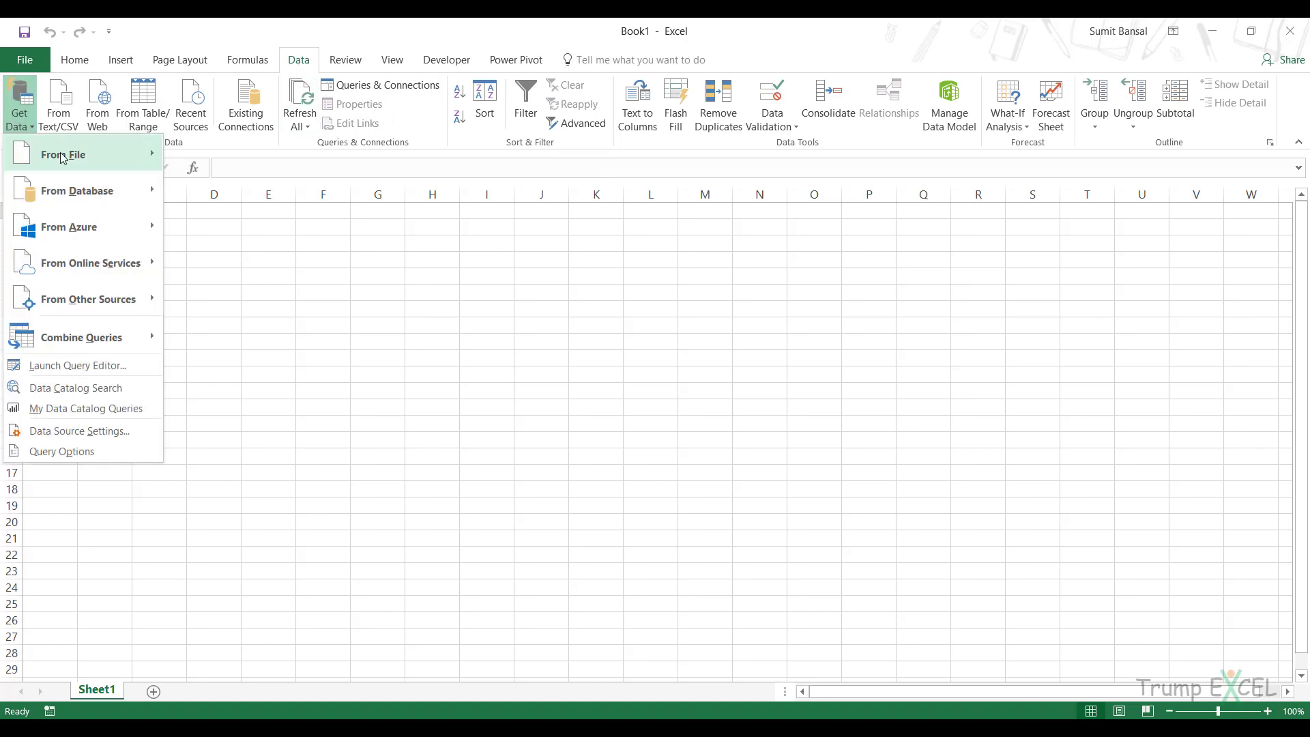
{"action": "mouse_move", "coordinate": [62, 157]}
{"action": "left_click", "coordinate": [240, 199]}
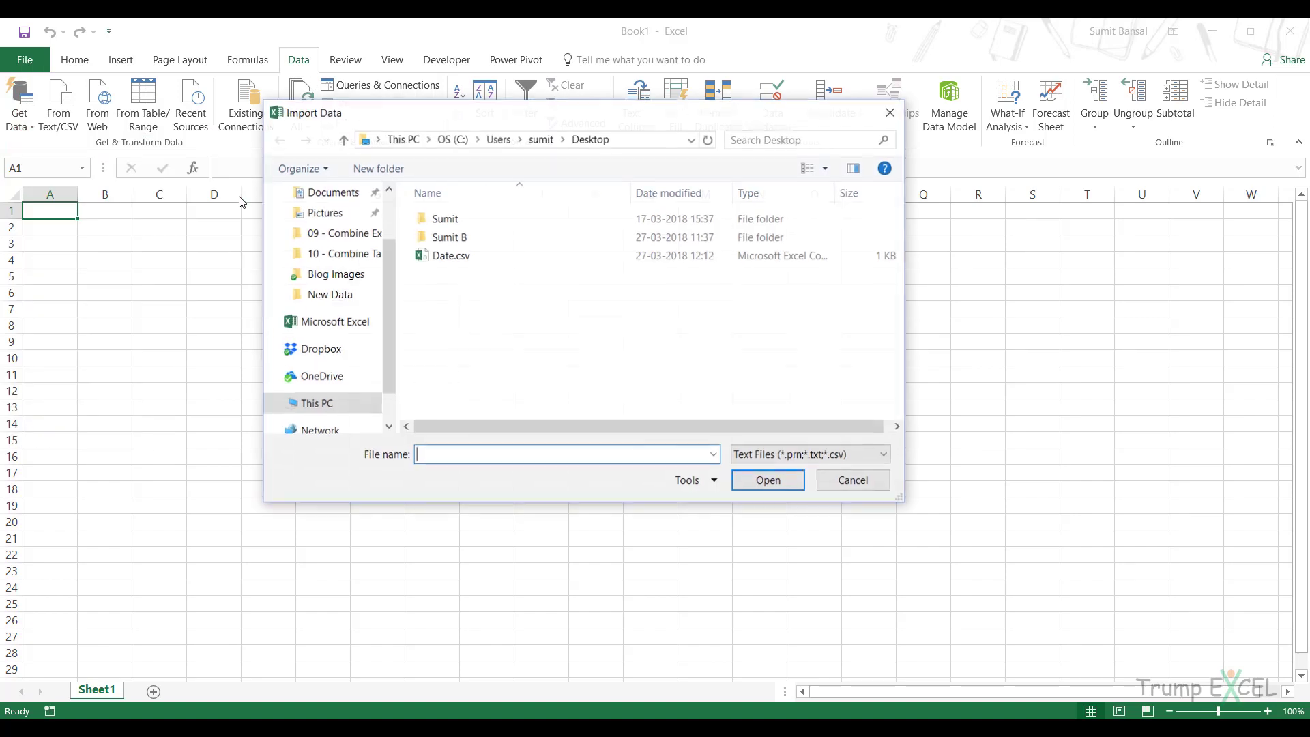
{"action": "left_click", "coordinate": [448, 258]}
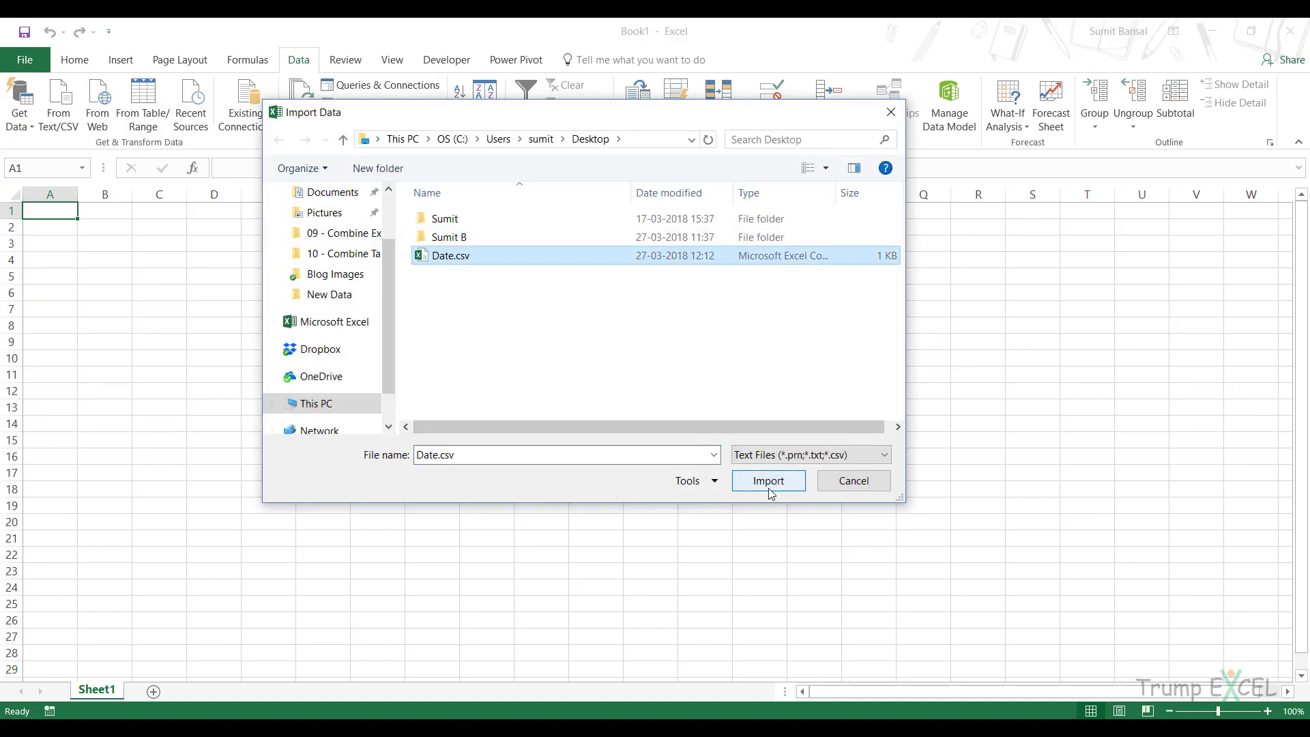
{"action": "left_click", "coordinate": [769, 491]}
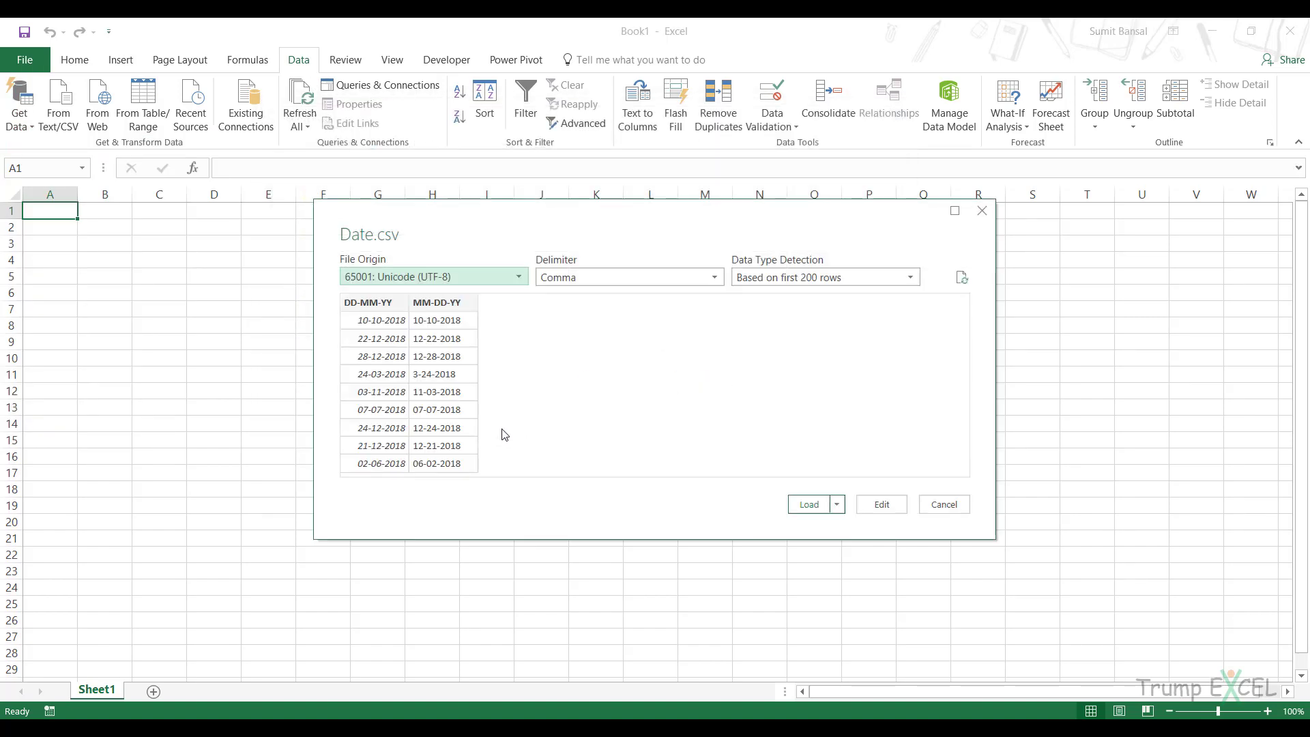
{"action": "left_click", "coordinate": [880, 505]}
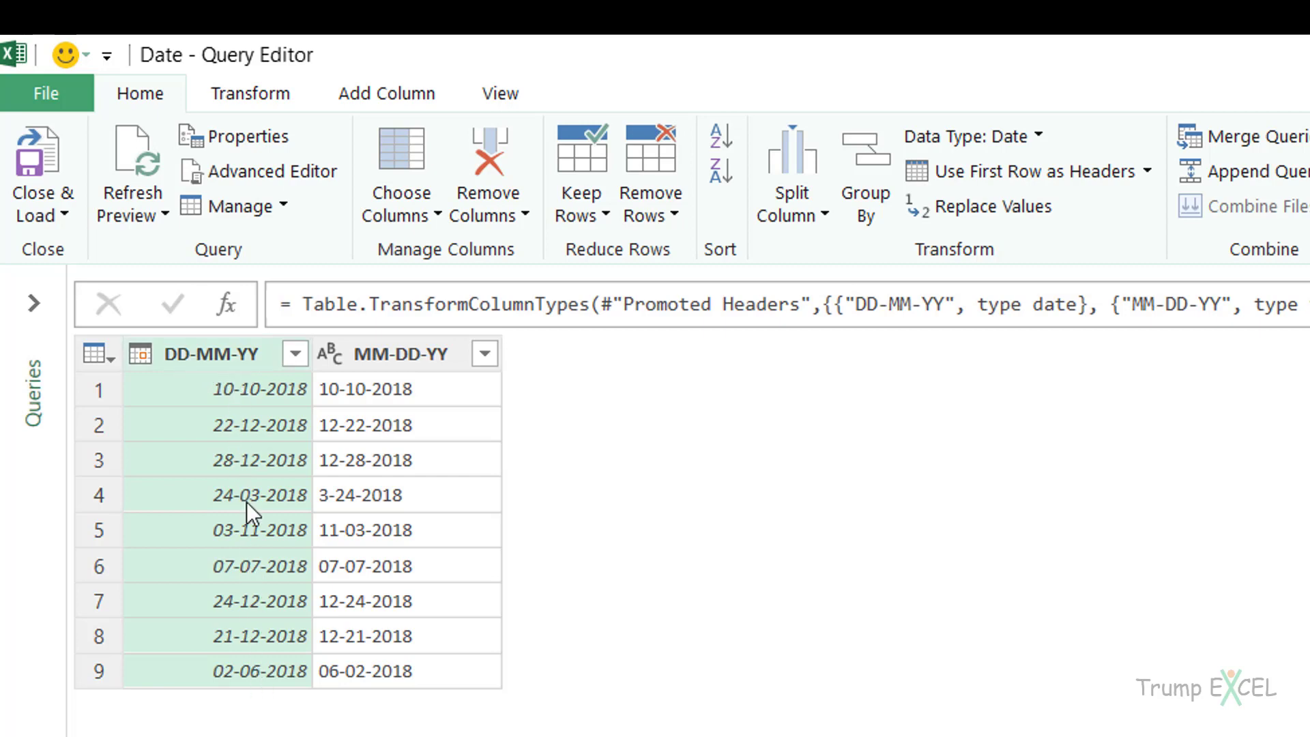
- Try to change the MM-DD-YY column's data type to Date, replacing the current type conversion
{"action": "left_click", "coordinate": [404, 356]}
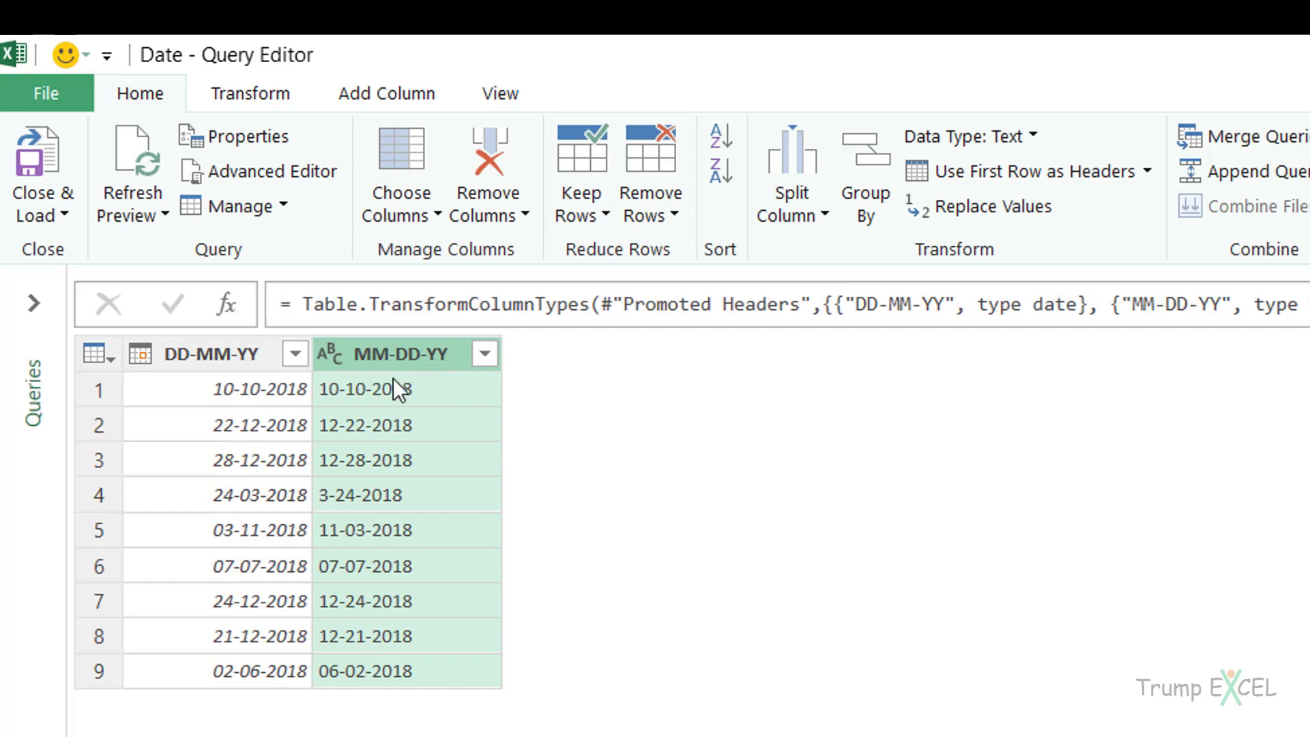
{"action": "left_click", "coordinate": [252, 94]}
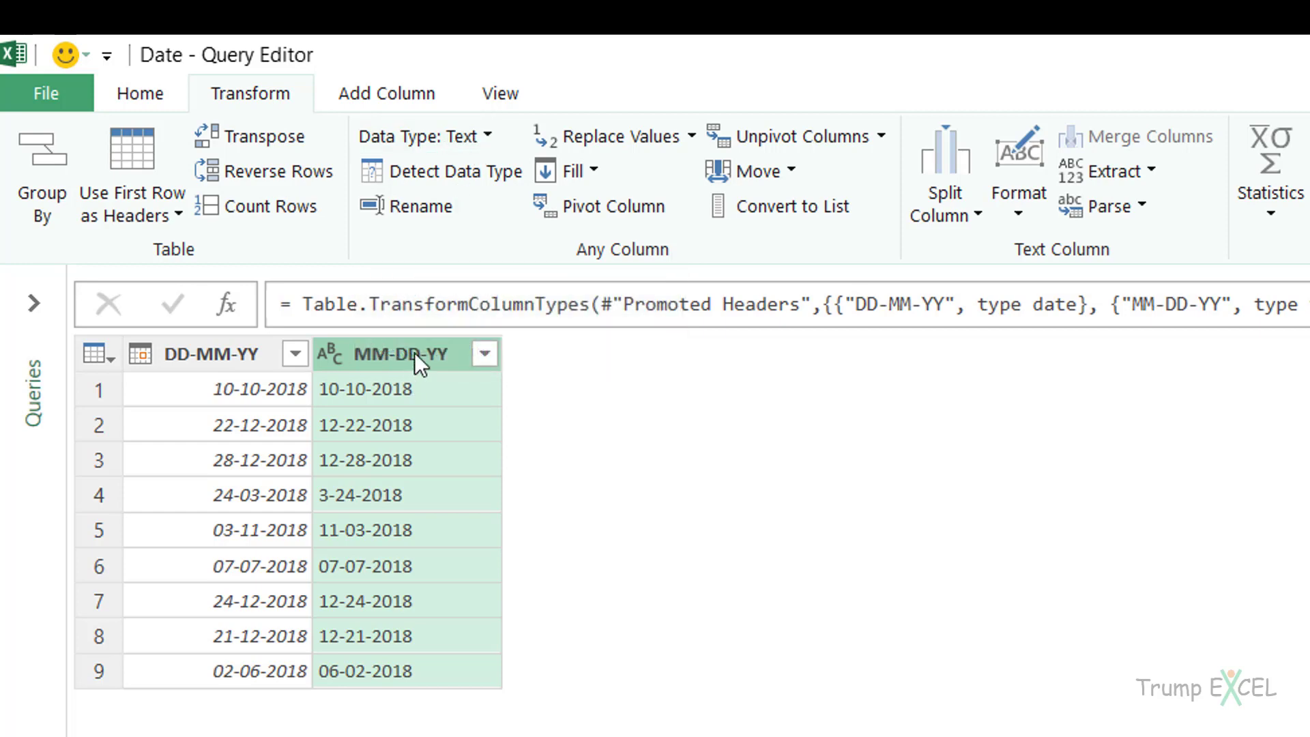
{"action": "left_click", "coordinate": [484, 135]}
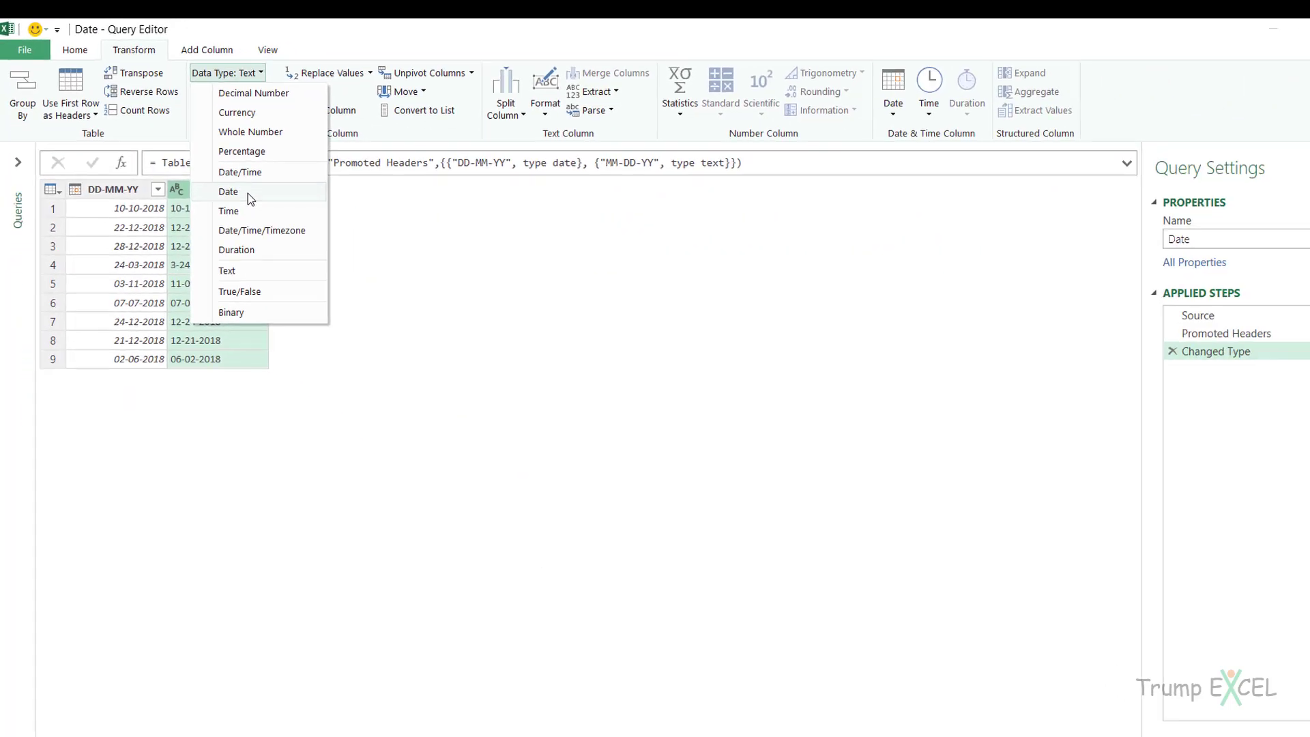
{"action": "left_click", "coordinate": [247, 193]}
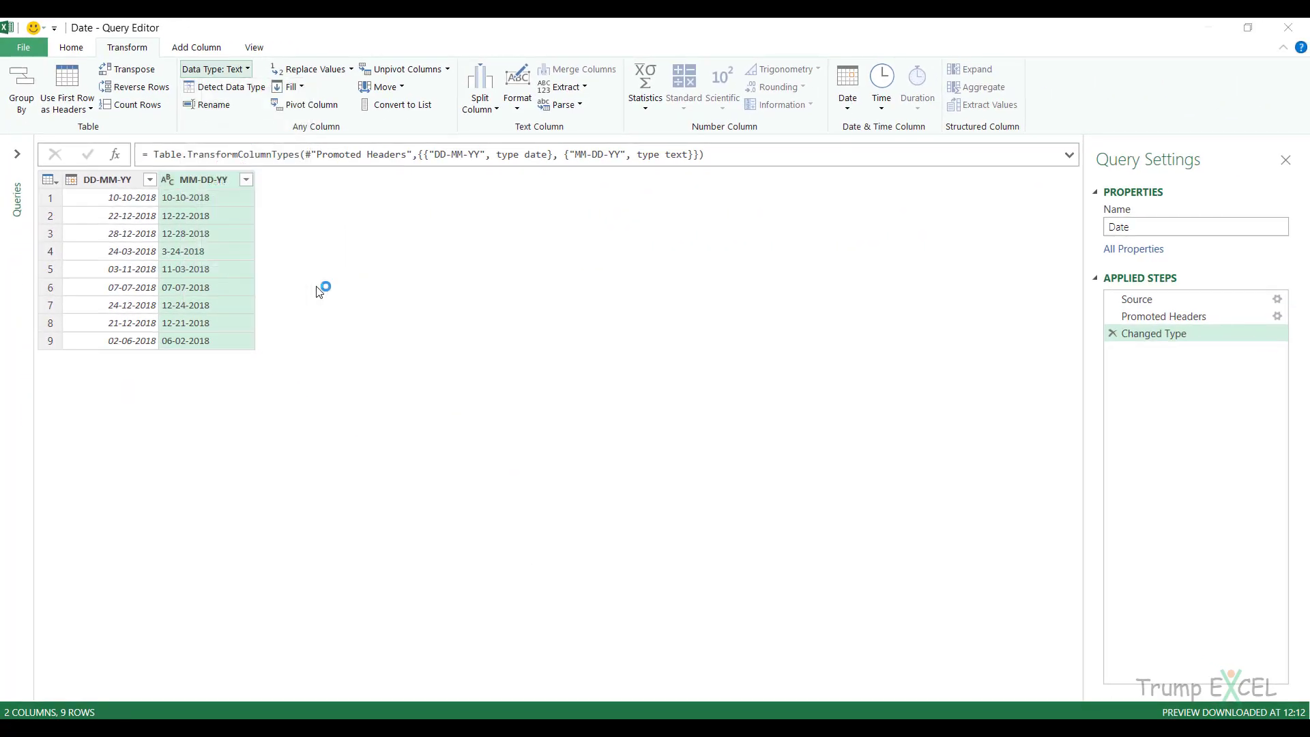
{"action": "left_click", "coordinate": [669, 442]}
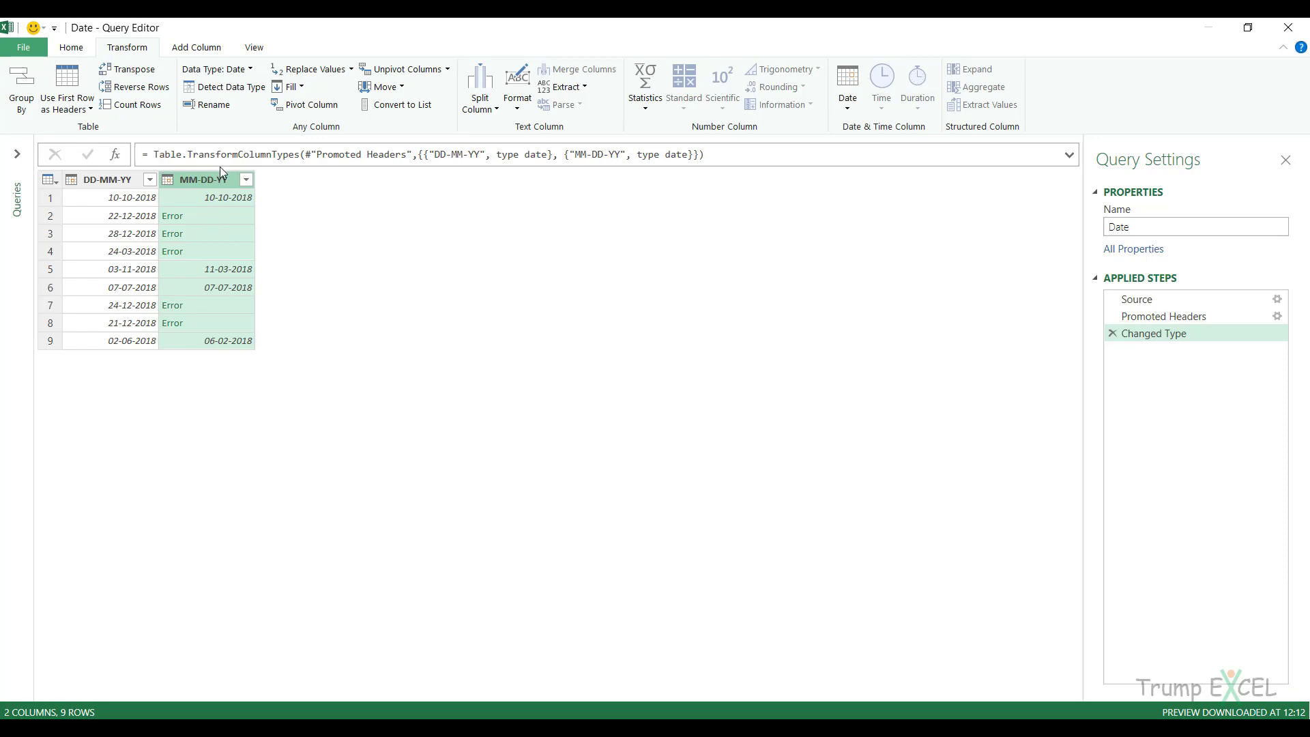
- Delete the Changed Type step from the query and review the date entries in the MM-DD-YY column
{"action": "left_click", "coordinate": [1112, 334]}
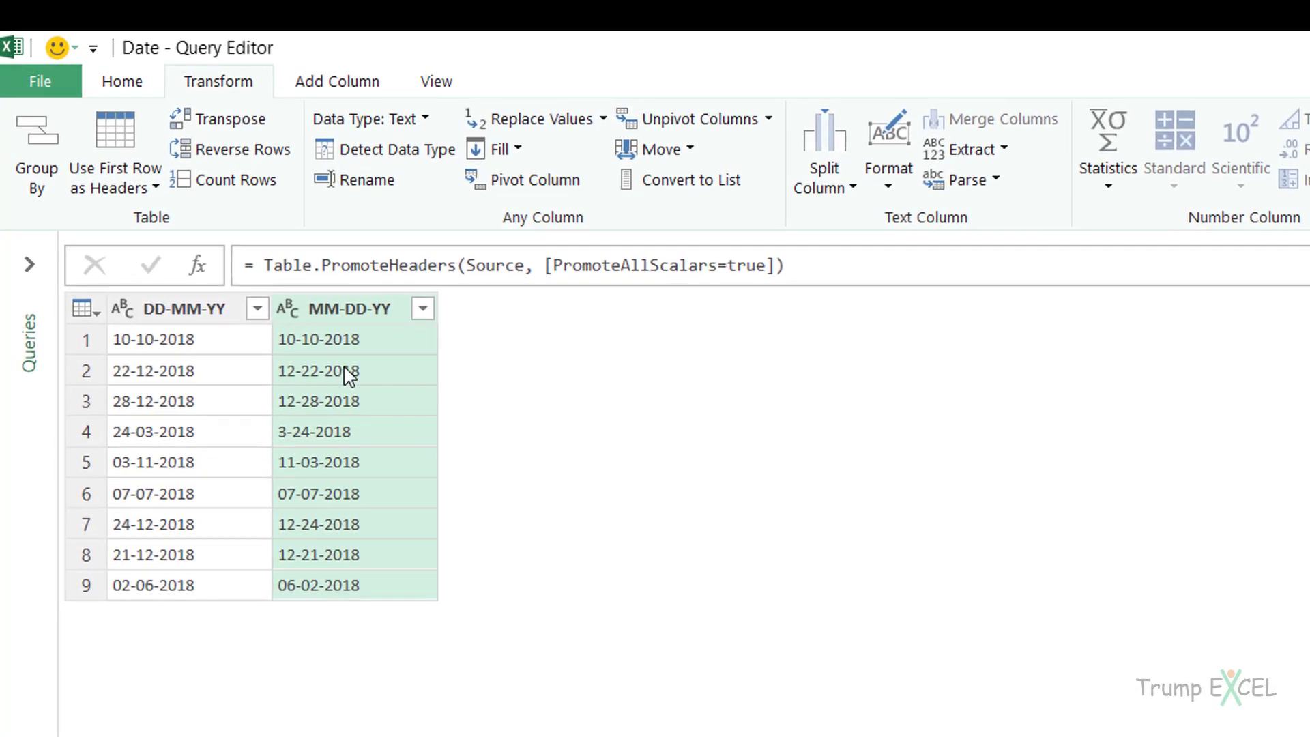
{"action": "left_click", "coordinate": [309, 372]}
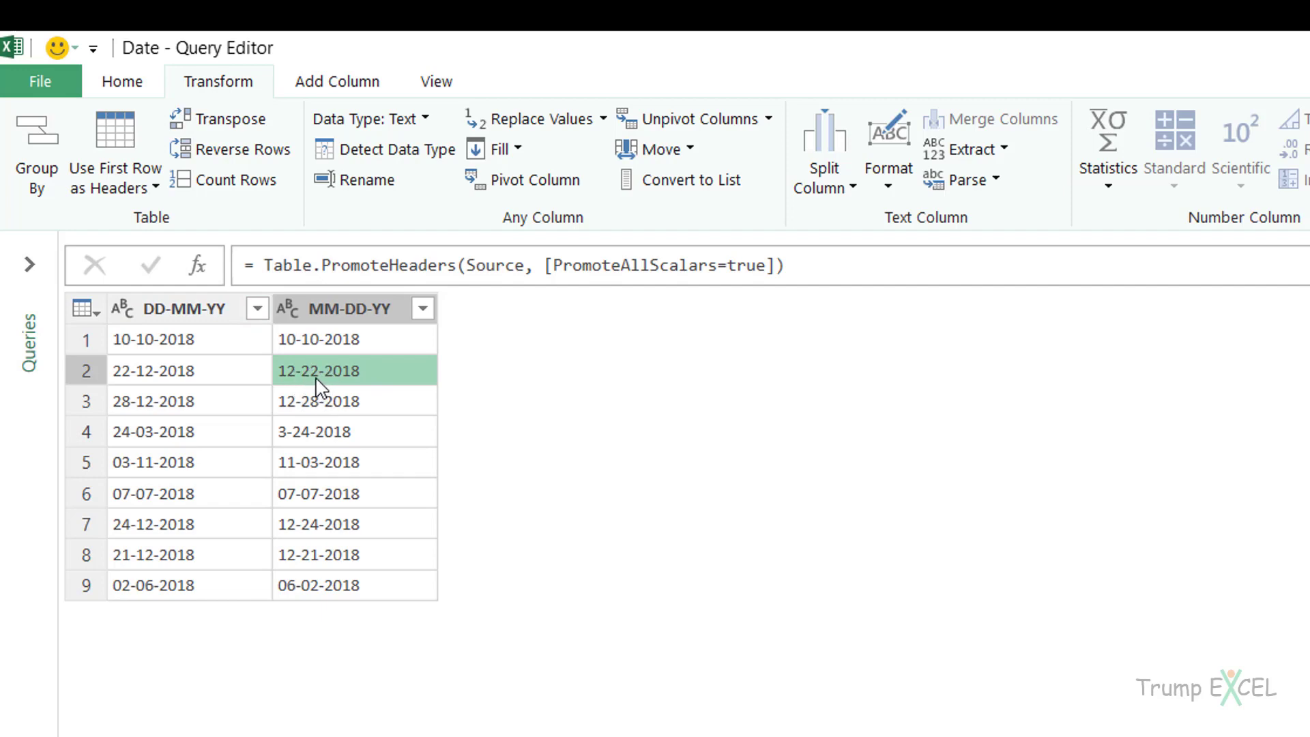
{"action": "left_click", "coordinate": [337, 401]}
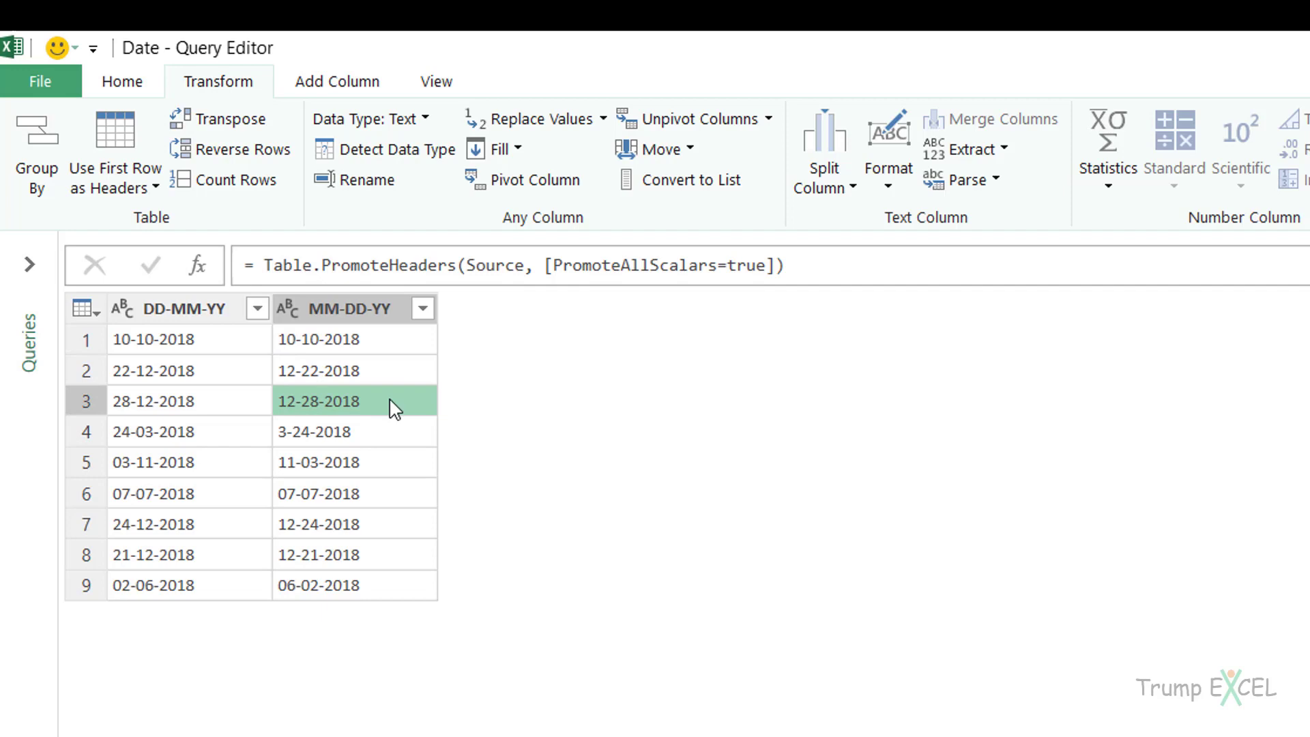
{"action": "left_click", "coordinate": [361, 432]}
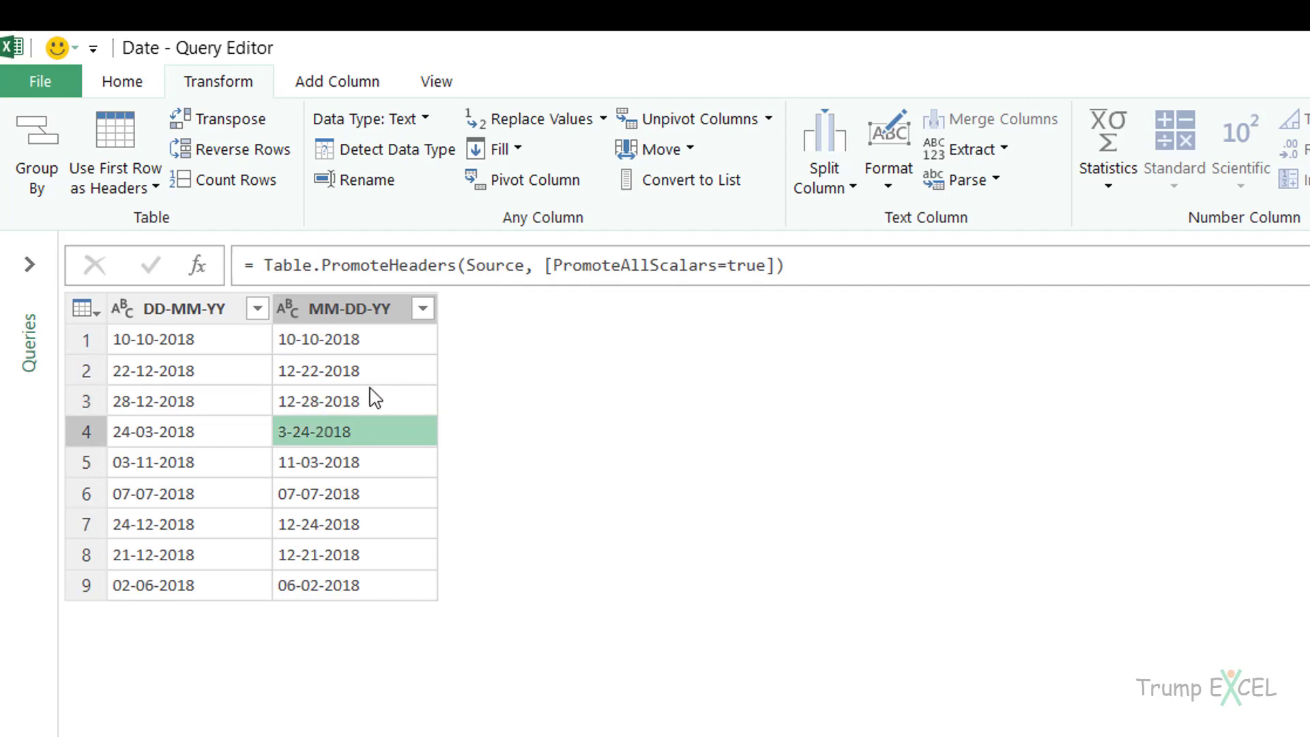
{"action": "left_click", "coordinate": [349, 318]}
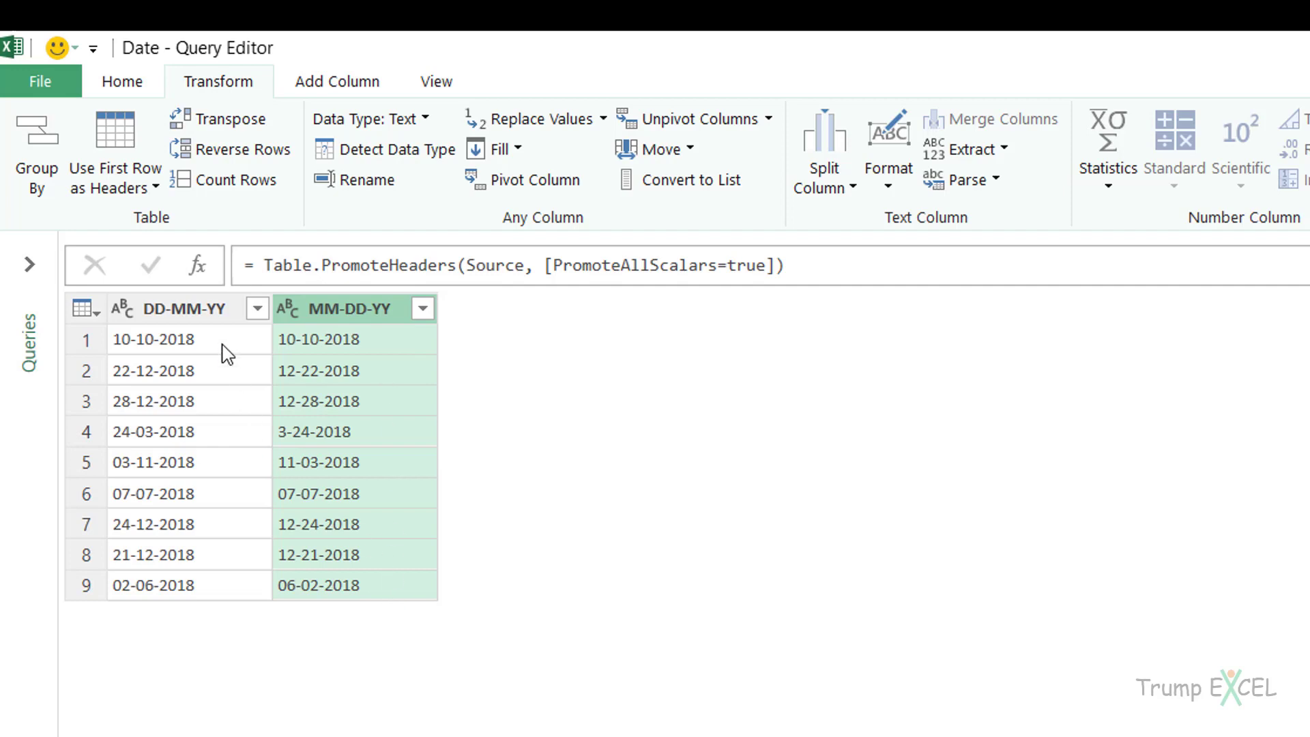
- Change the data type of the DD-MM-YY column to Date
{"action": "left_click", "coordinate": [192, 313]}
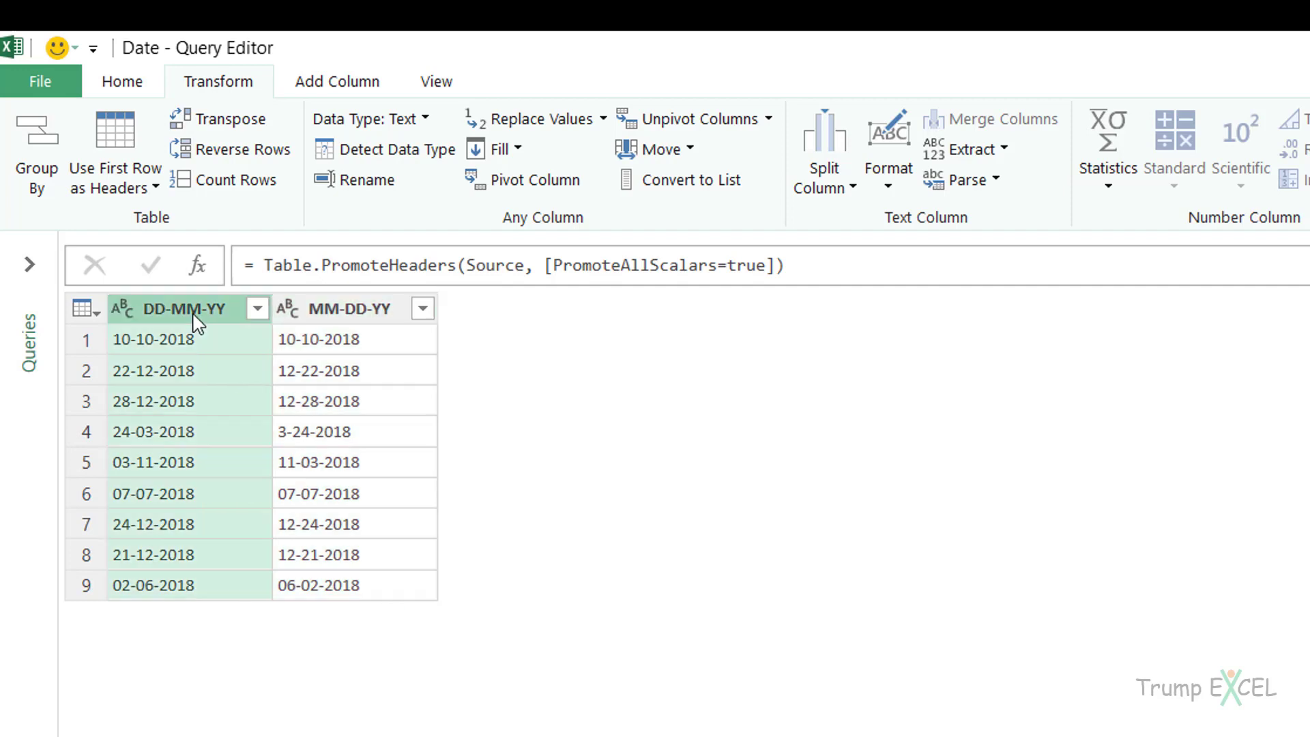
{"action": "left_click", "coordinate": [409, 120]}
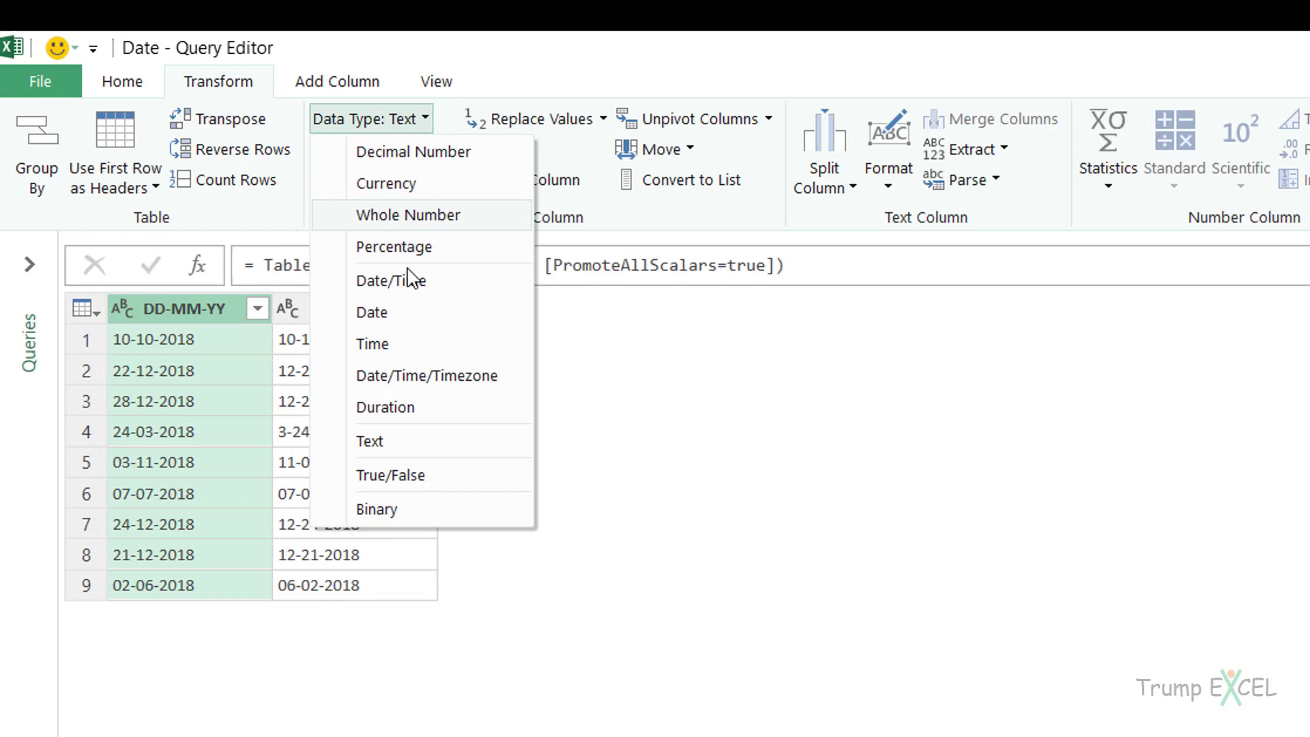
{"action": "left_click", "coordinate": [405, 315]}
{"action": "left_click", "coordinate": [408, 318]}
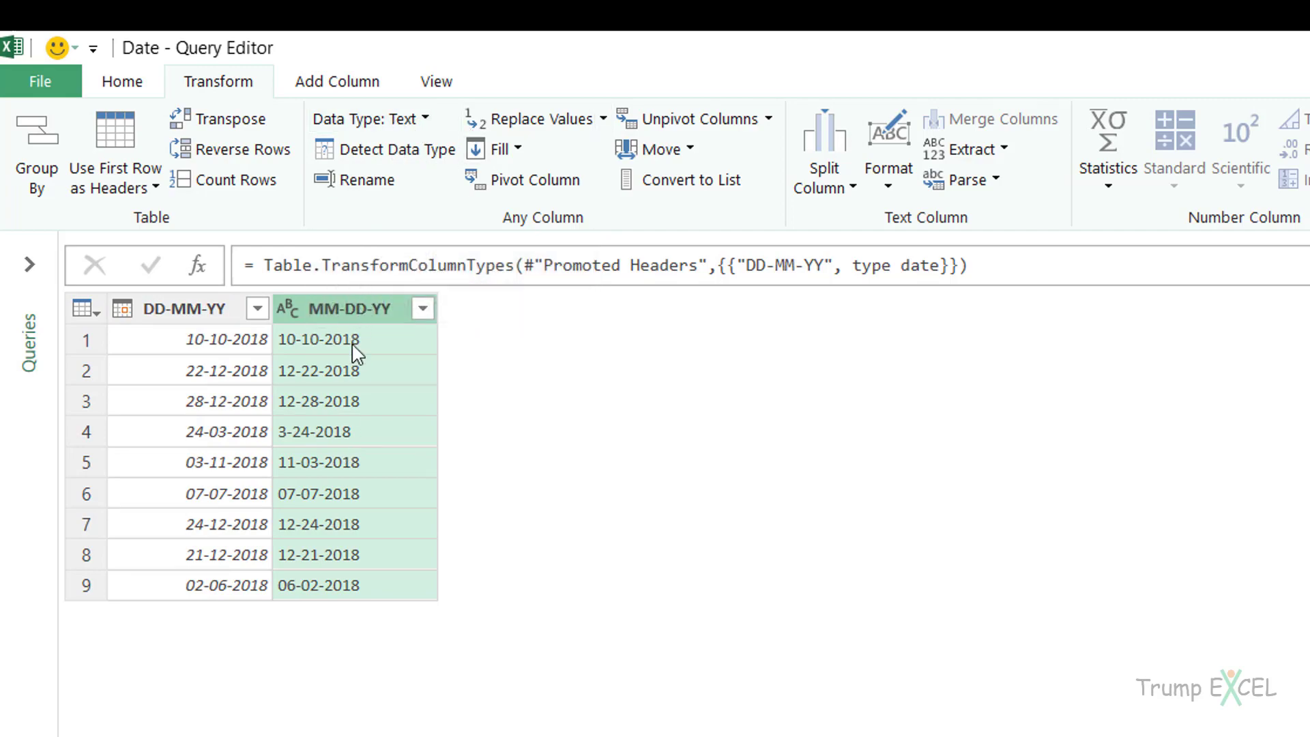
- Change the MM-DD-YY column's type using locale, with data type Date and locale English (United States)
{"action": "right_click", "coordinate": [248, 222]}
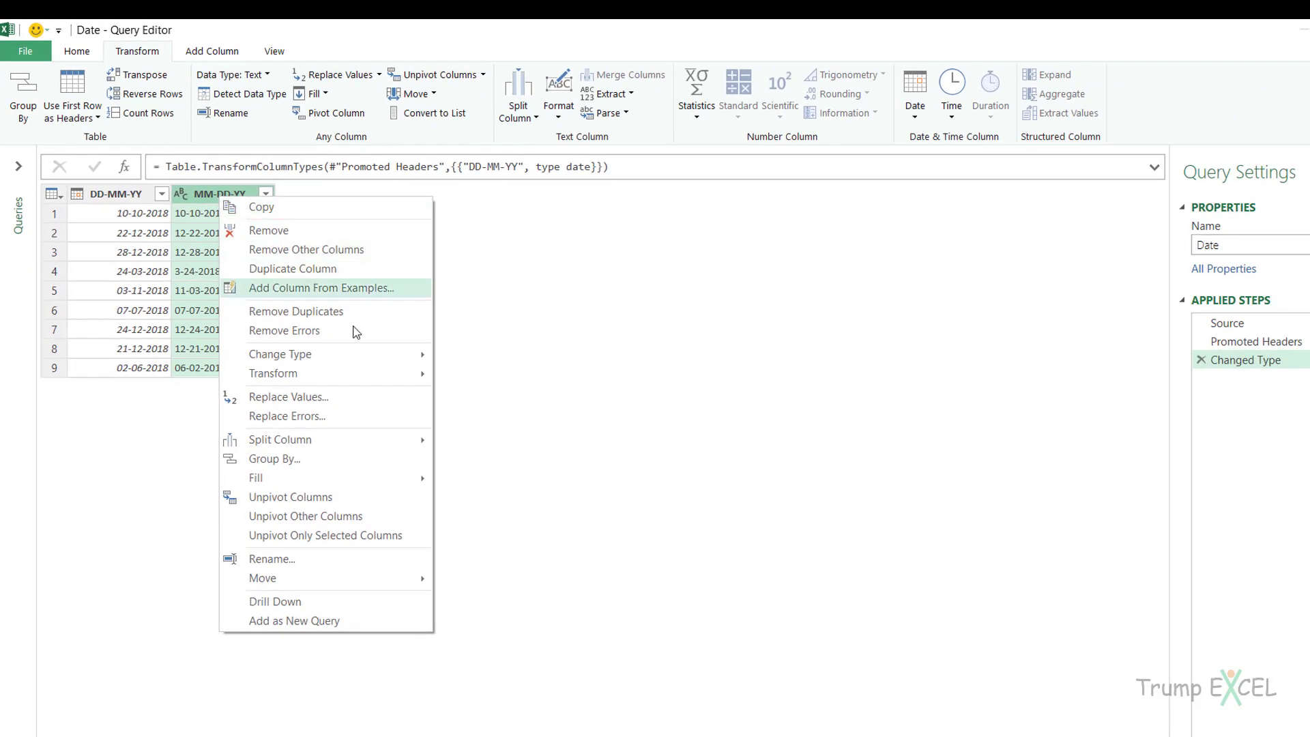
{"action": "mouse_move", "coordinate": [413, 405]}
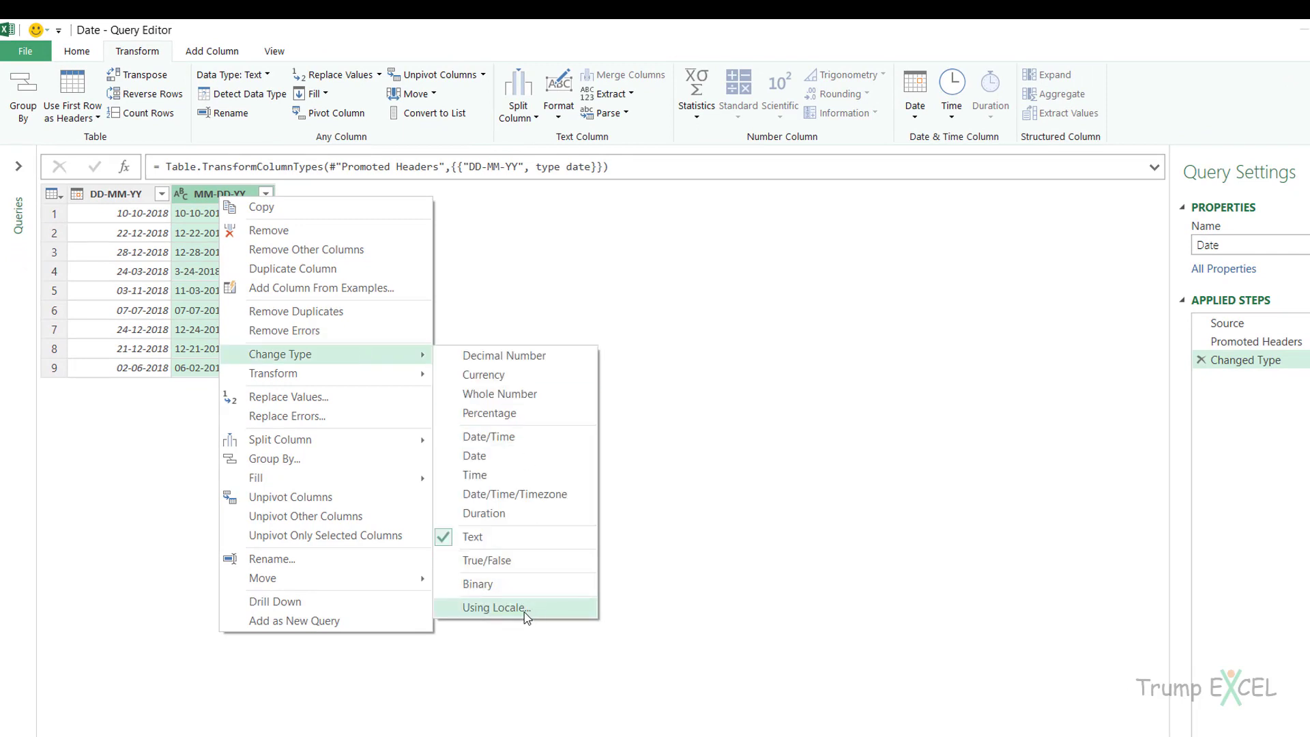
{"action": "left_click", "coordinate": [496, 607]}
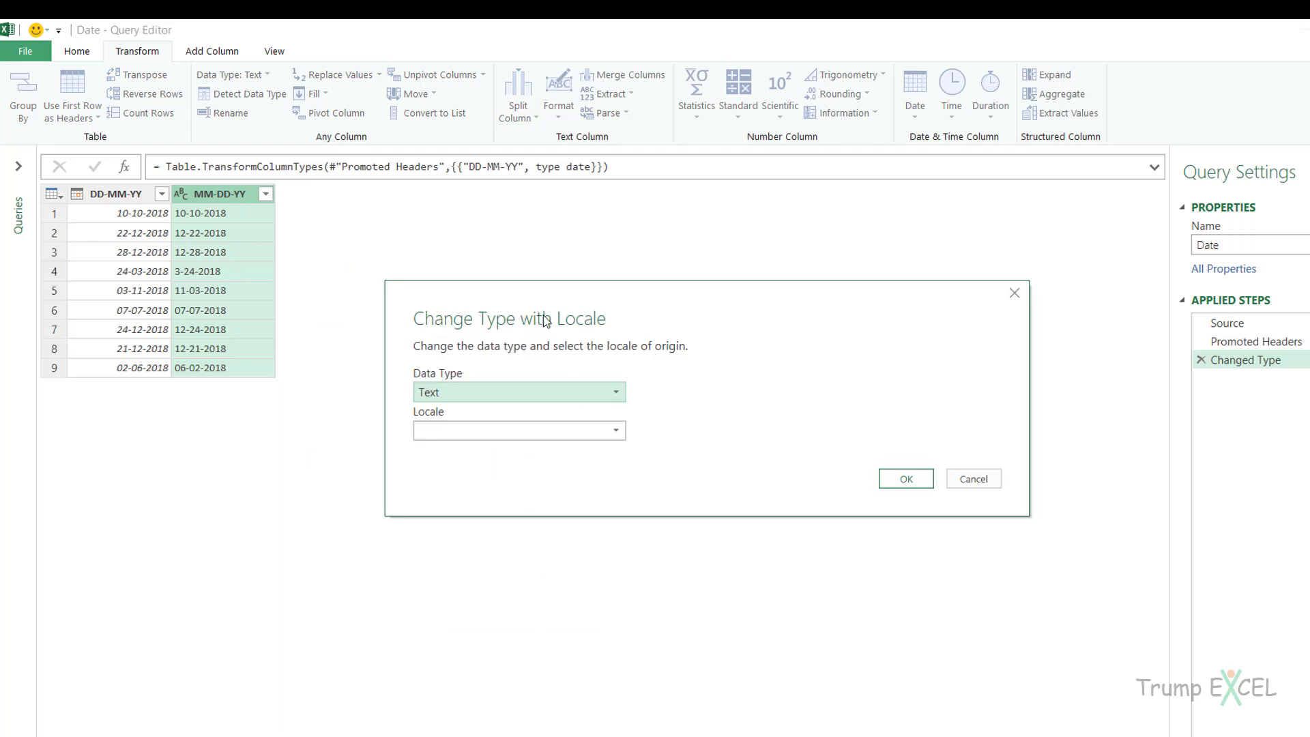
{"action": "left_click", "coordinate": [596, 398]}
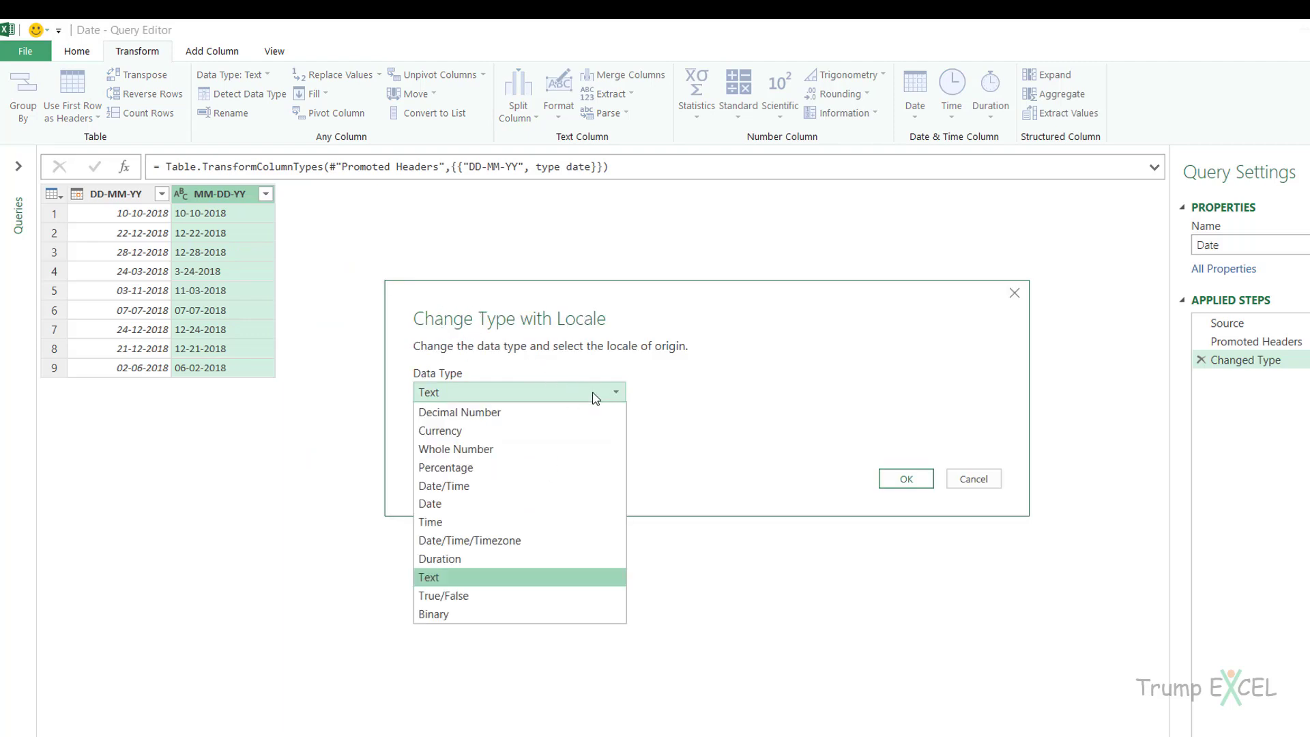
{"action": "left_click", "coordinate": [541, 508]}
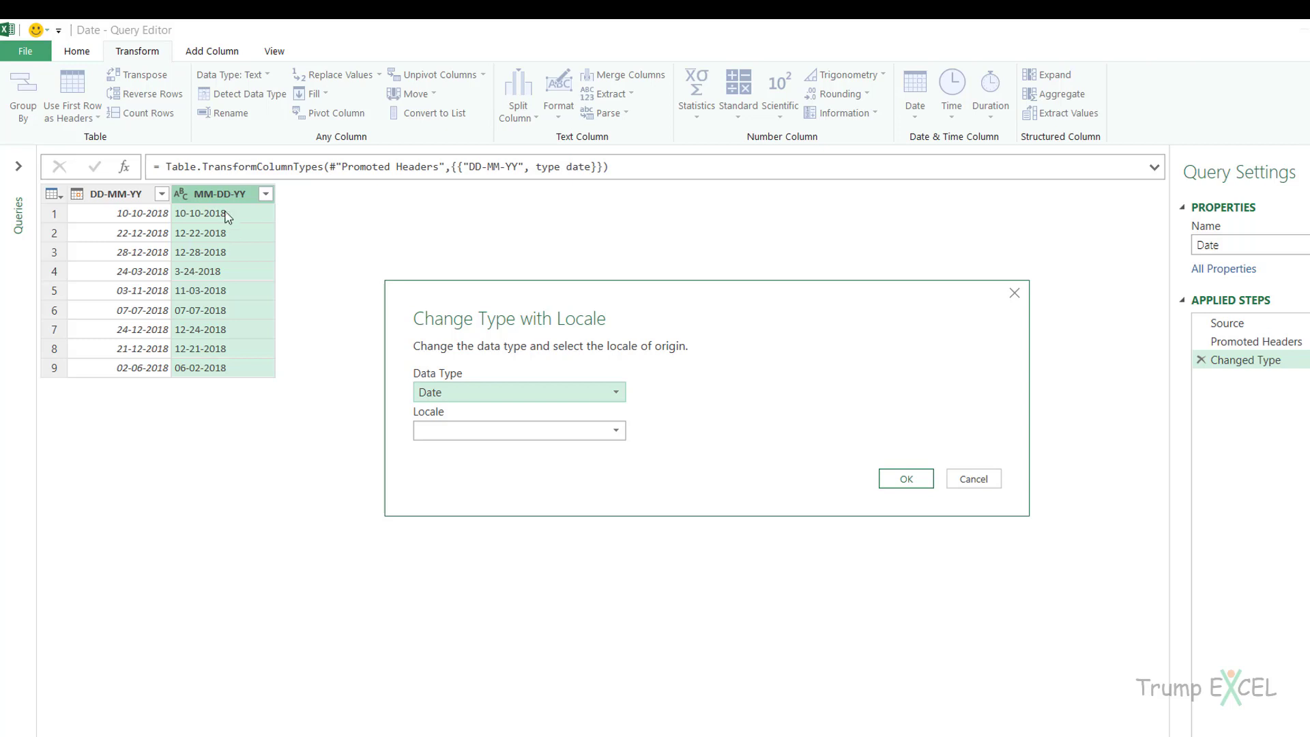
{"action": "left_click", "coordinate": [467, 431]}
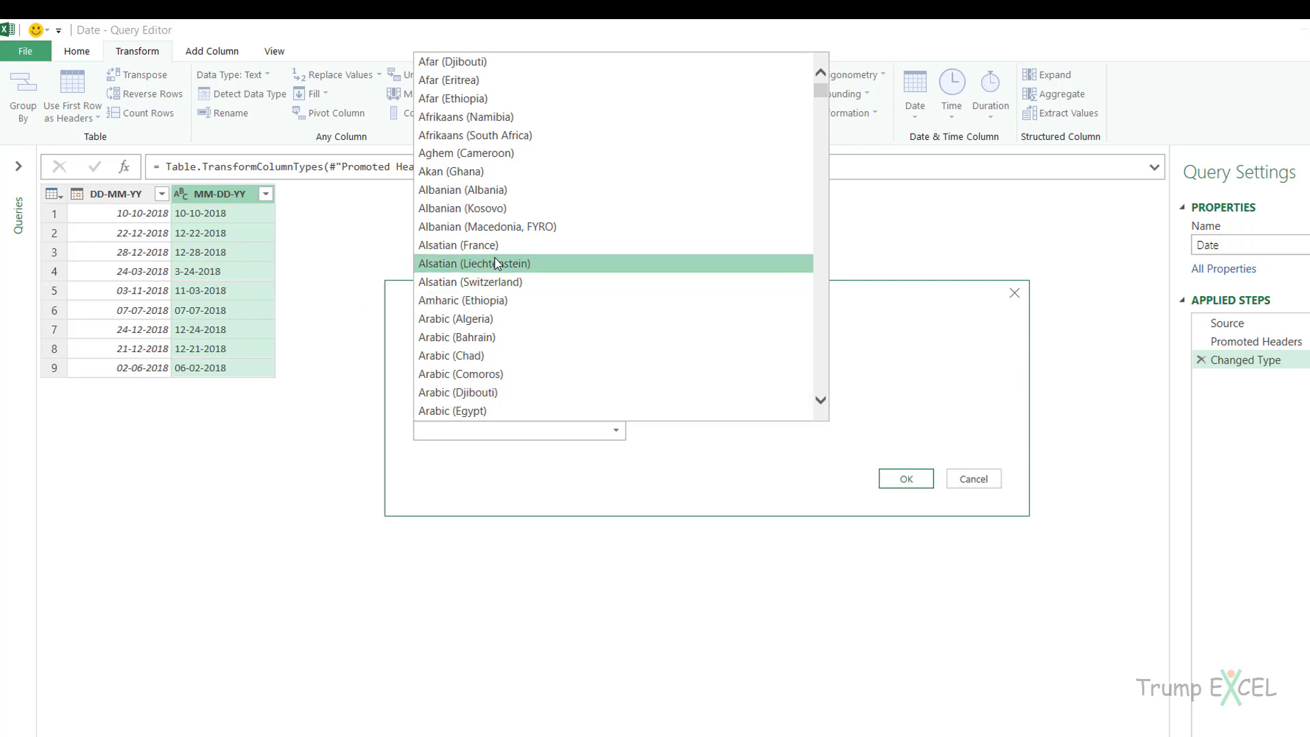
{"action": "scroll", "coordinate": [617, 254], "scroll_direction": "down", "scroll_amount": 19}
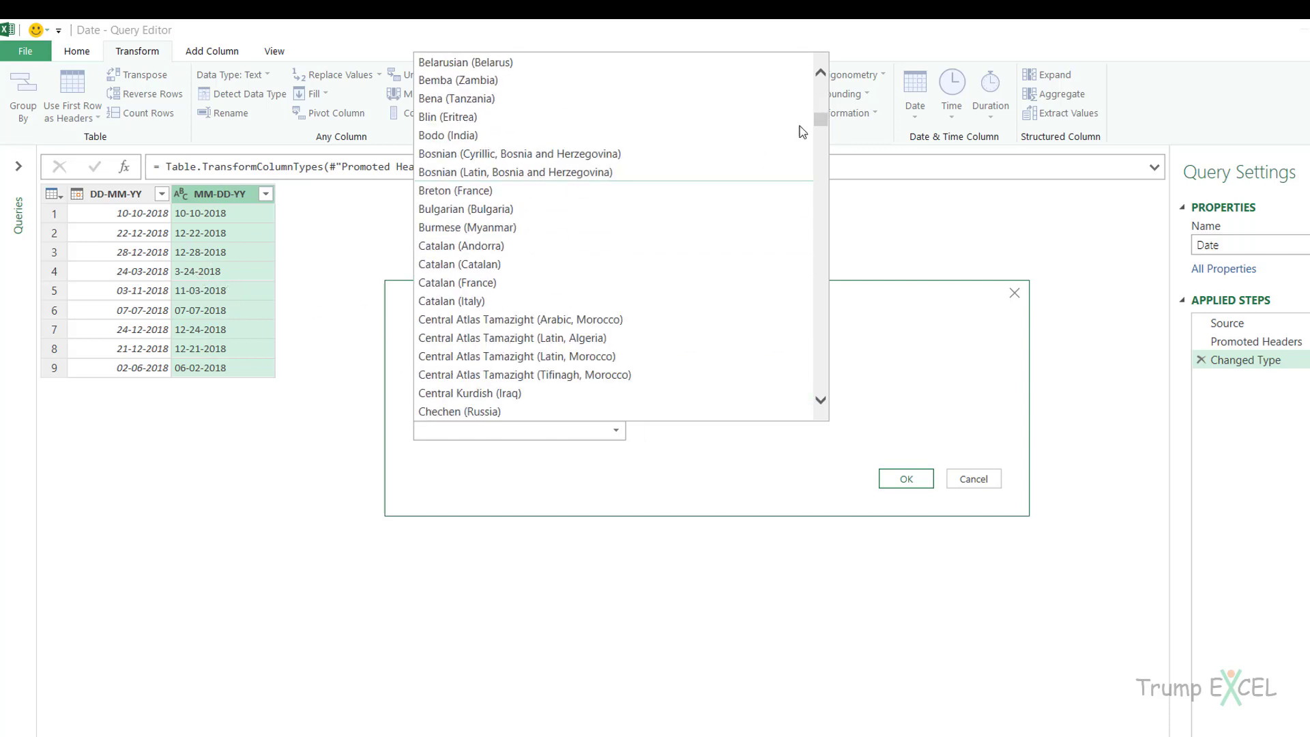
{"action": "left_click_drag", "start_coordinate": [829, 129], "coordinate": [821, 191]}
{"action": "scroll", "coordinate": [580, 273], "scroll_direction": "down", "scroll_amount": 1}
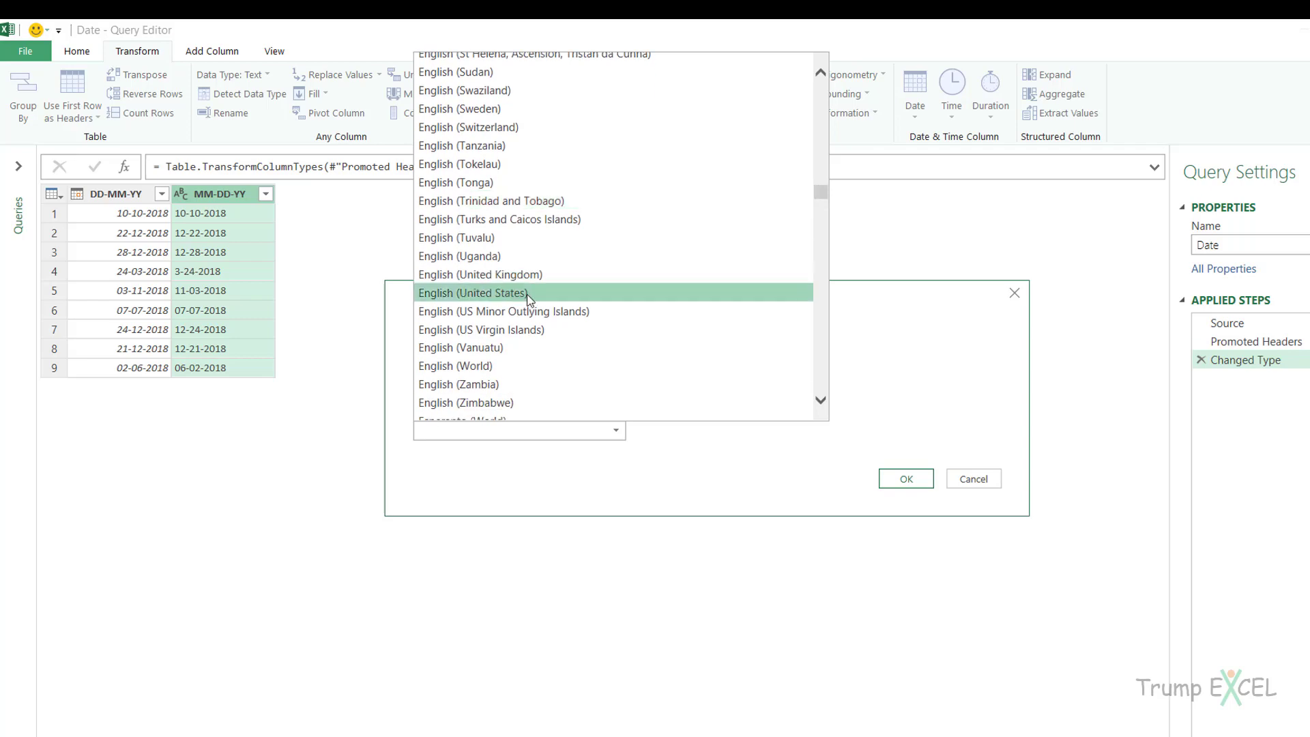
{"action": "left_click", "coordinate": [483, 293]}
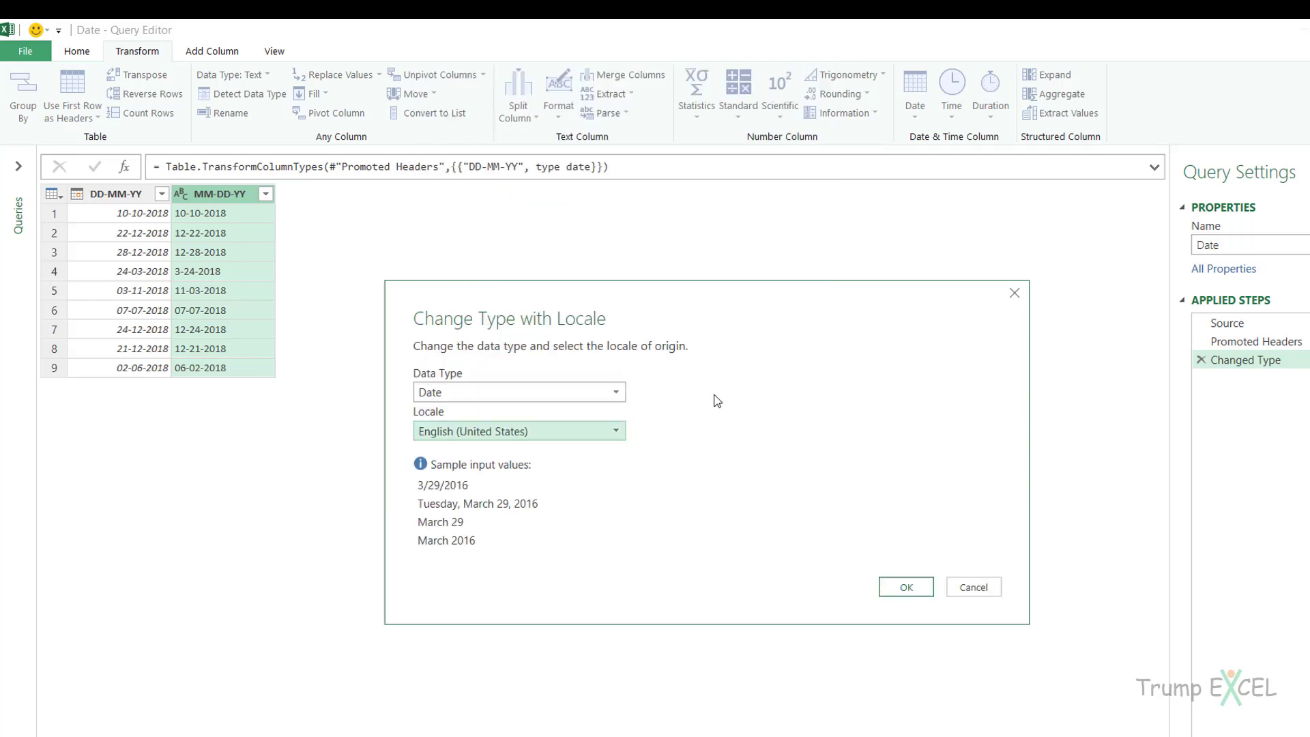
{"action": "left_click", "coordinate": [904, 588]}
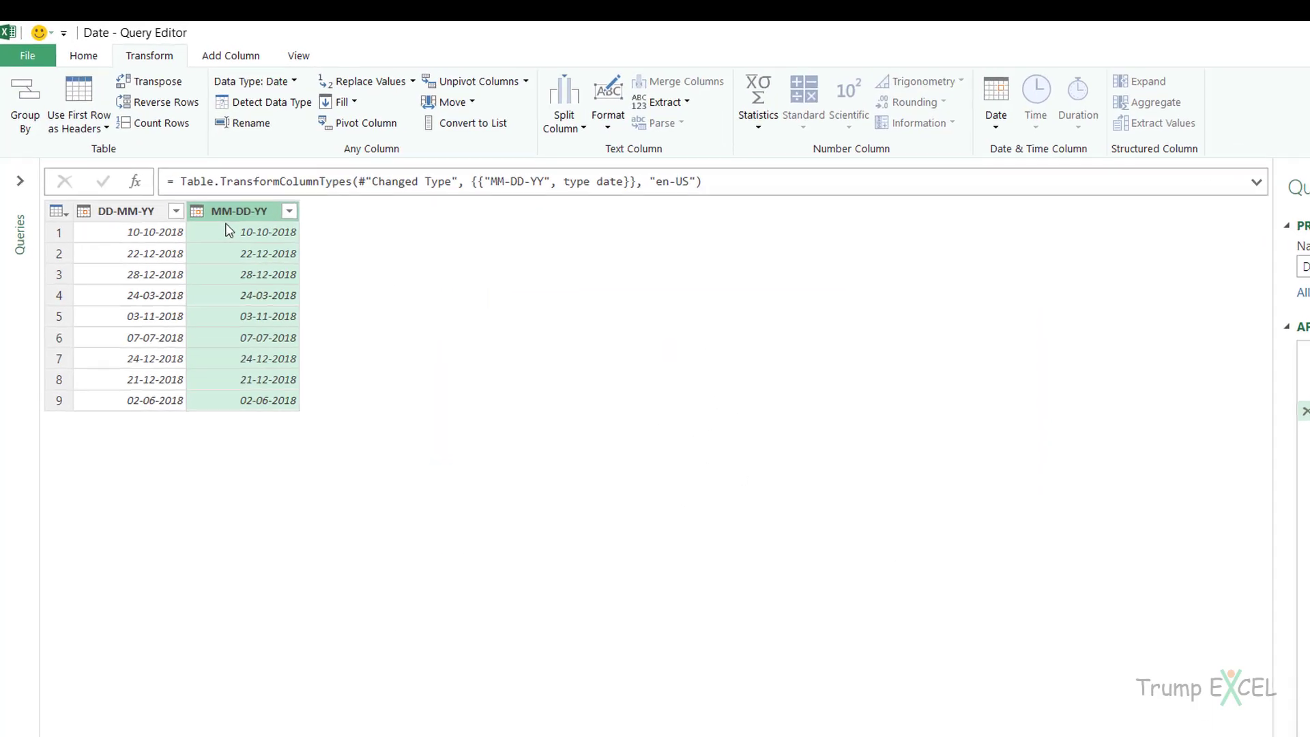